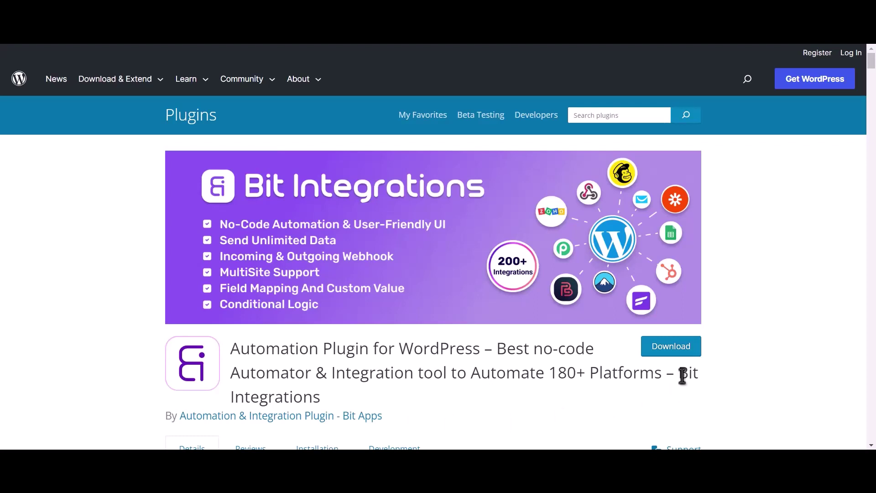
Highlight 'Bit Integrations' at the end of the plugin page title.
drag(679, 373, 690, 394)
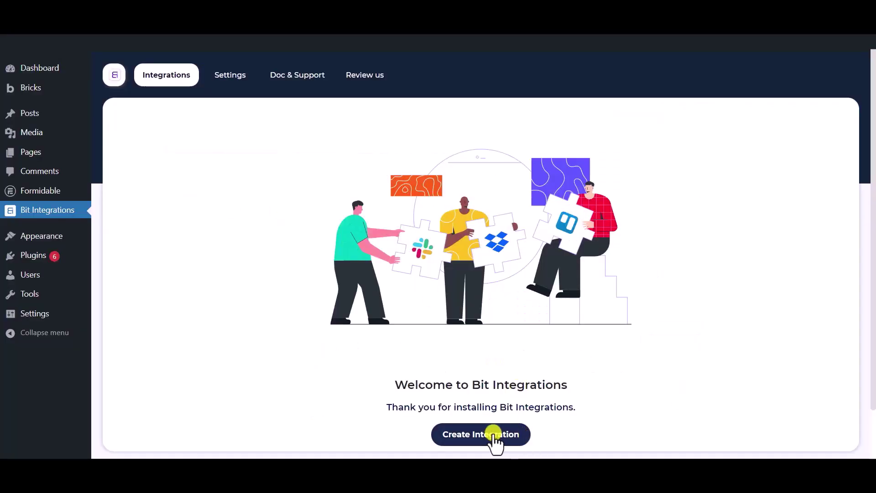
Start a new integration triggered by Formidable's Contact Form and continue to action selection.
click(493, 433)
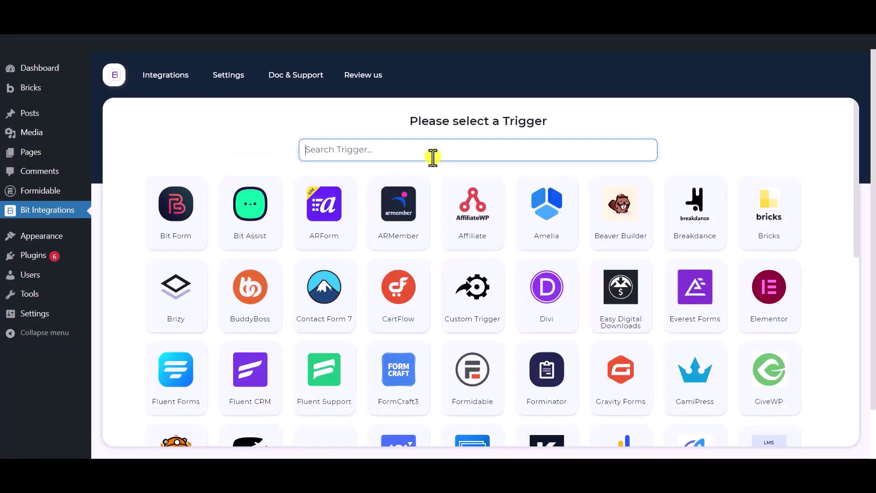
text(f)
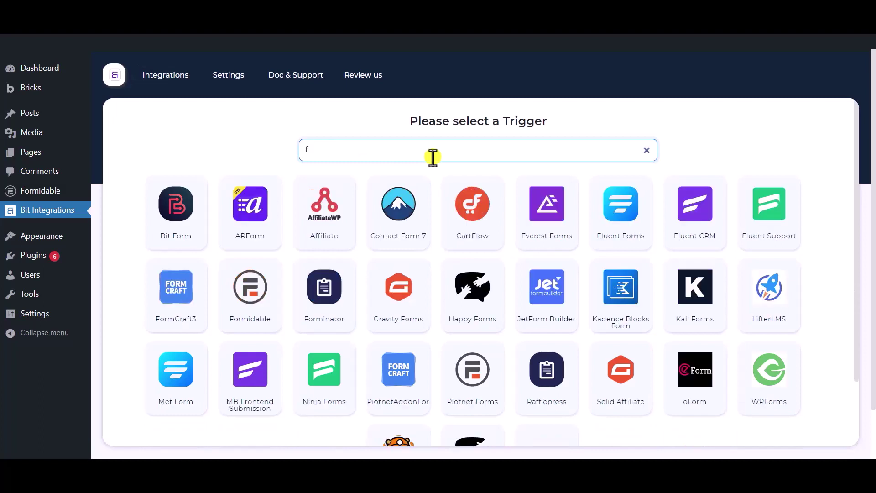
text(ormidable)
click(475, 226)
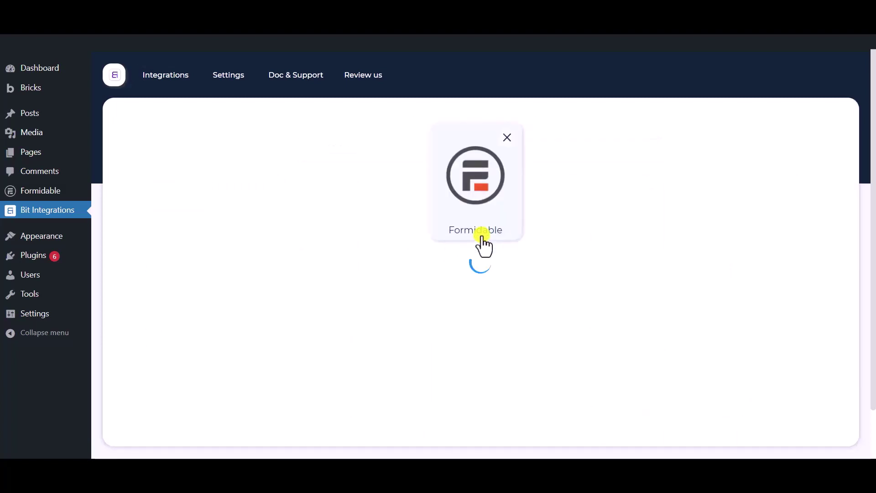
click(450, 293)
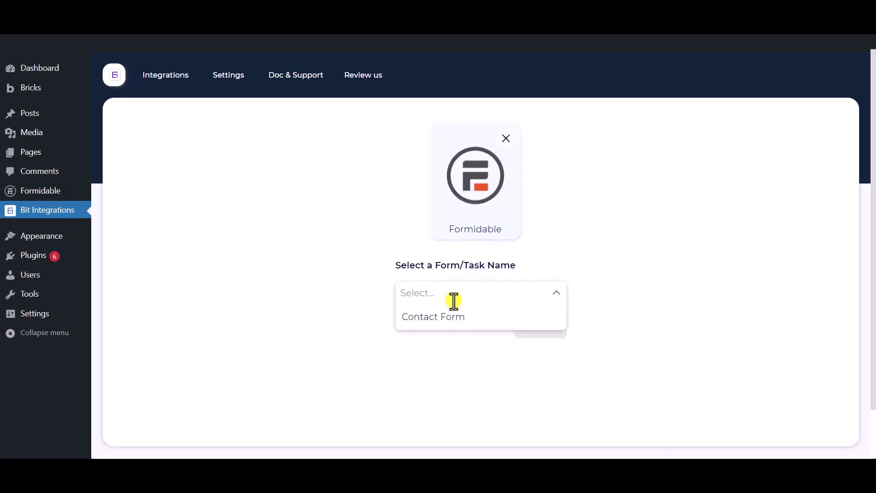
click(473, 319)
click(540, 328)
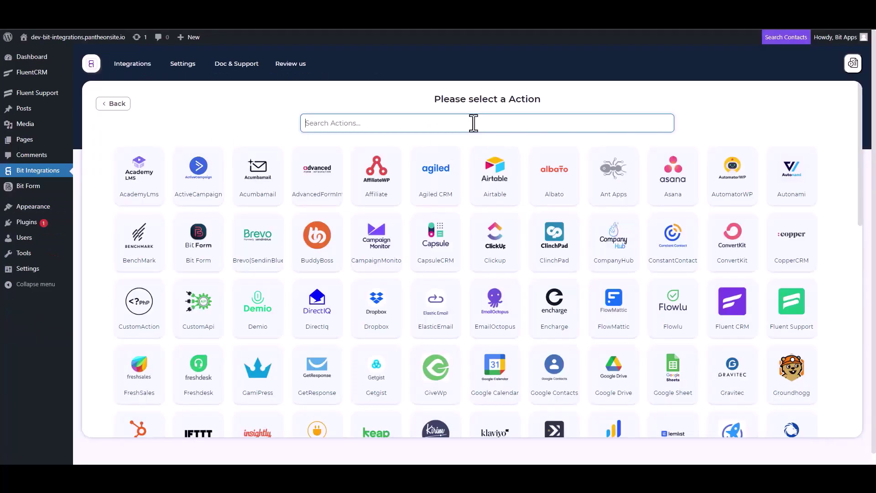
text(fl)
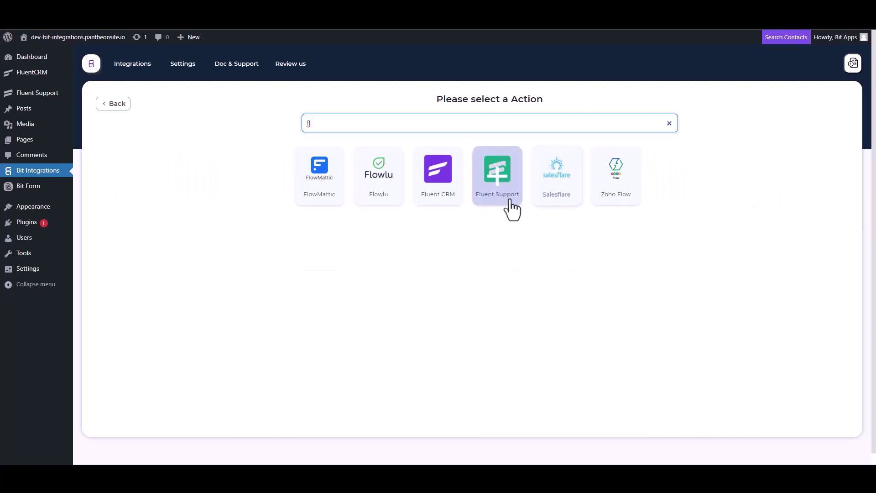
Choose Fluent Support as the action, connect it, and advance to field mapping.
click(498, 177)
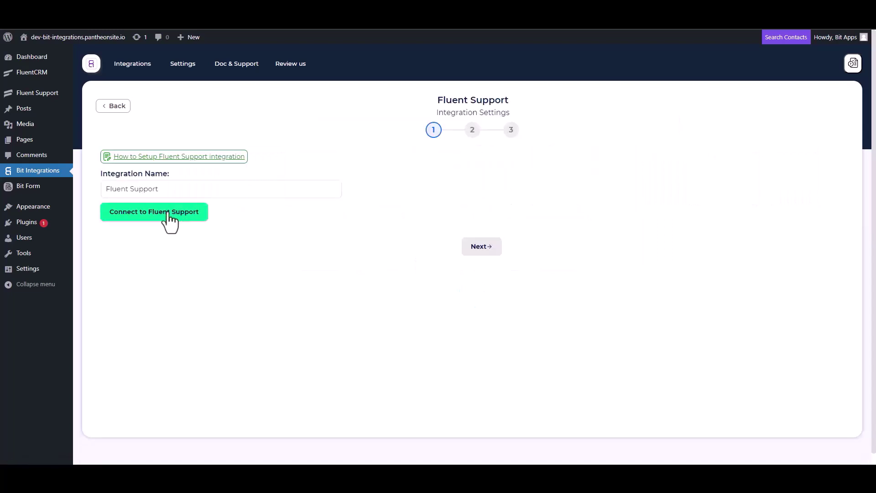
click(170, 210)
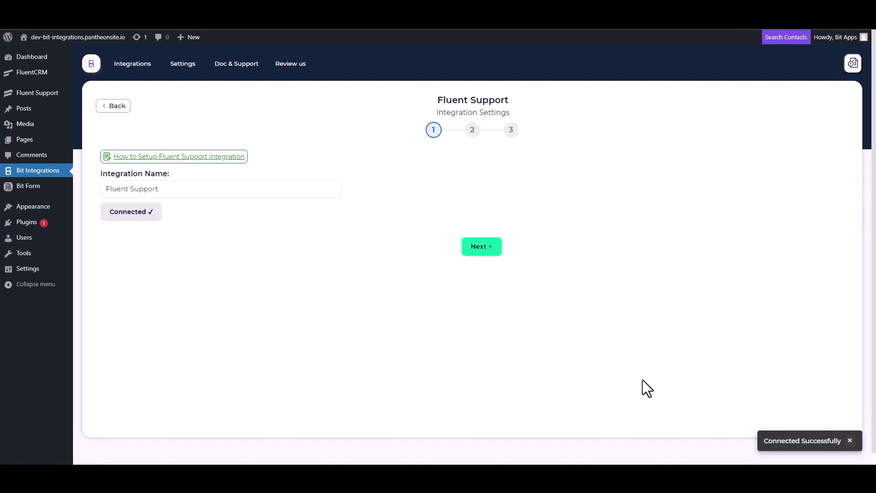
click(482, 247)
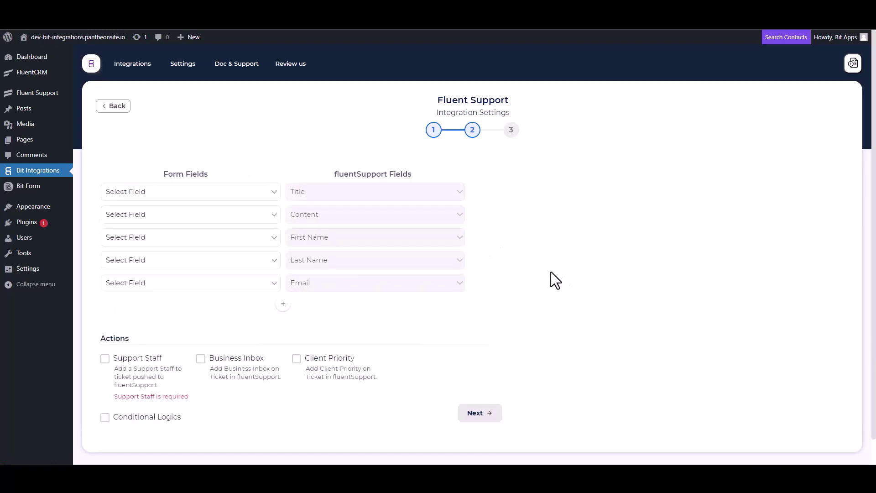
Map form fields Tile, Content, First Name, Last Name and Email to Fluent Support's matching fields.
click(226, 191)
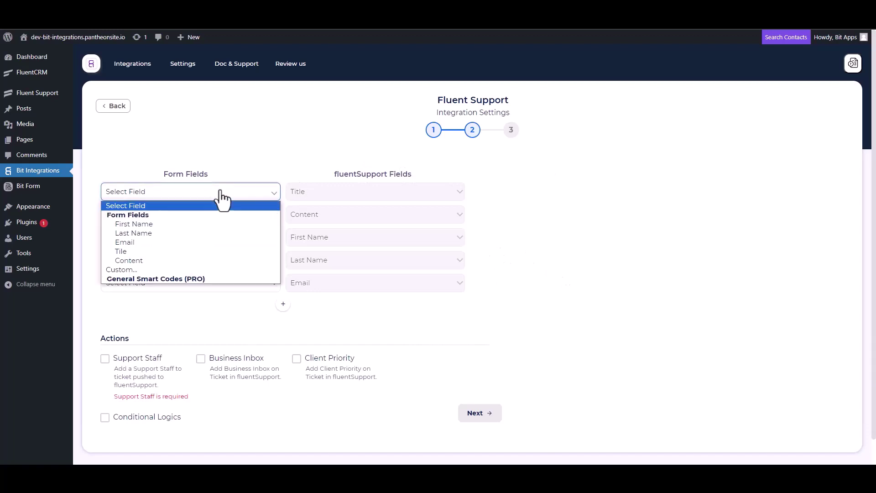
click(134, 250)
click(178, 214)
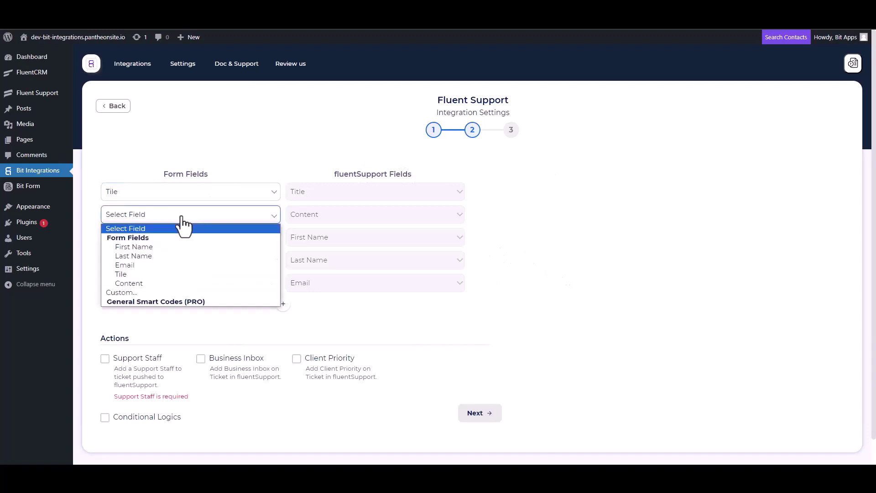
click(144, 282)
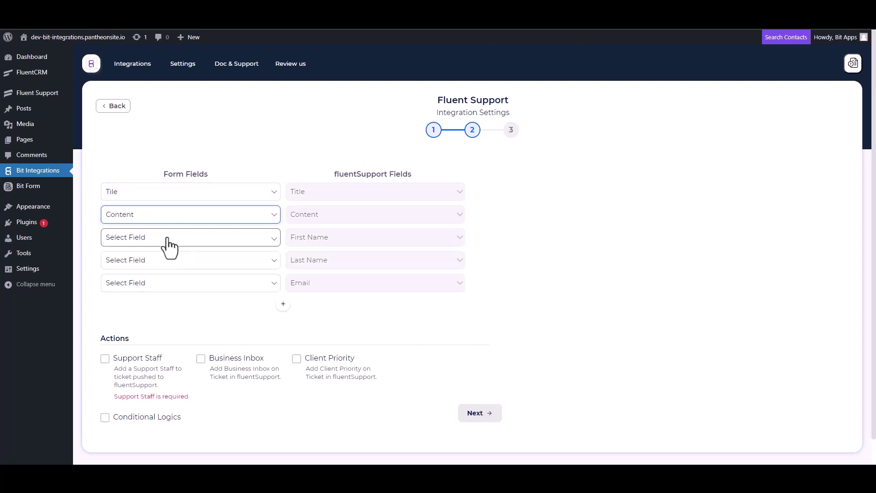
click(171, 237)
click(145, 270)
click(186, 260)
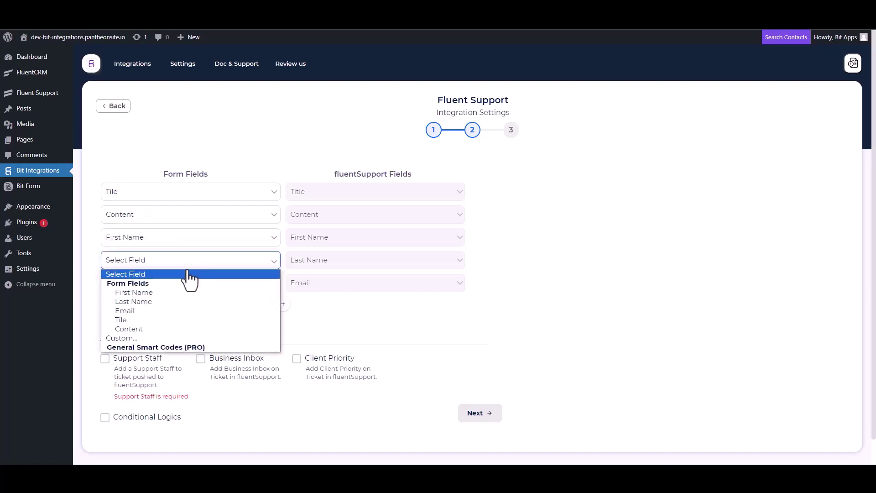
click(145, 298)
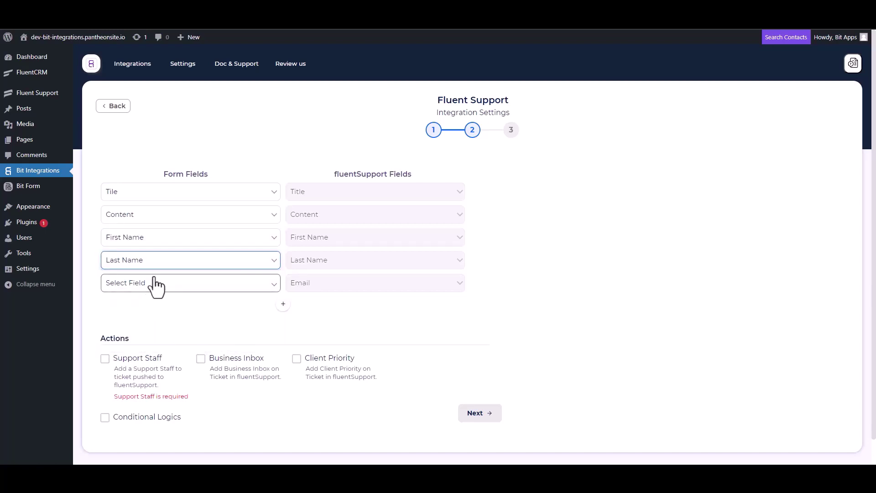
click(156, 283)
click(132, 335)
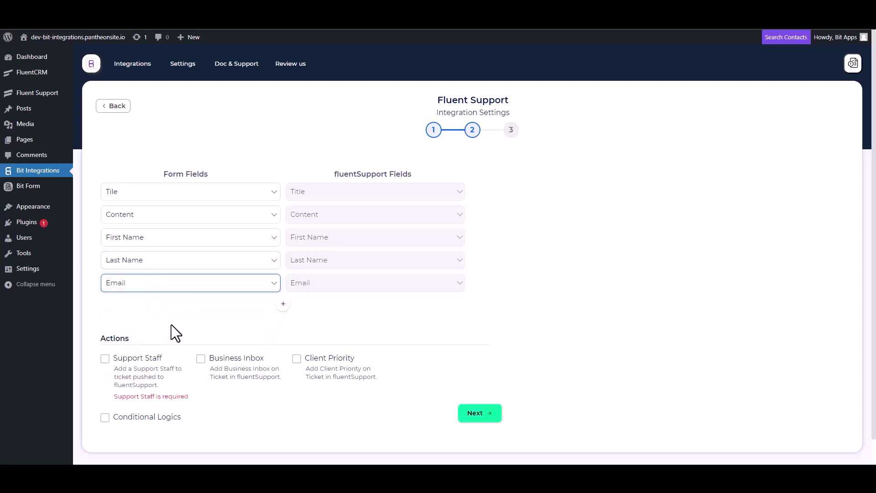
scroll(171, 325, down, 1)
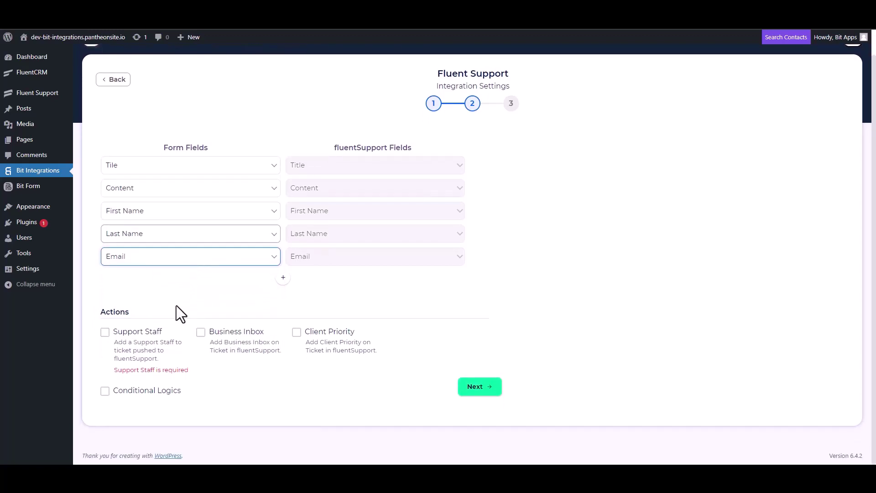
Enable support staff assignment and pick the staff member who owns tickets.
click(105, 333)
click(410, 246)
click(380, 269)
click(472, 267)
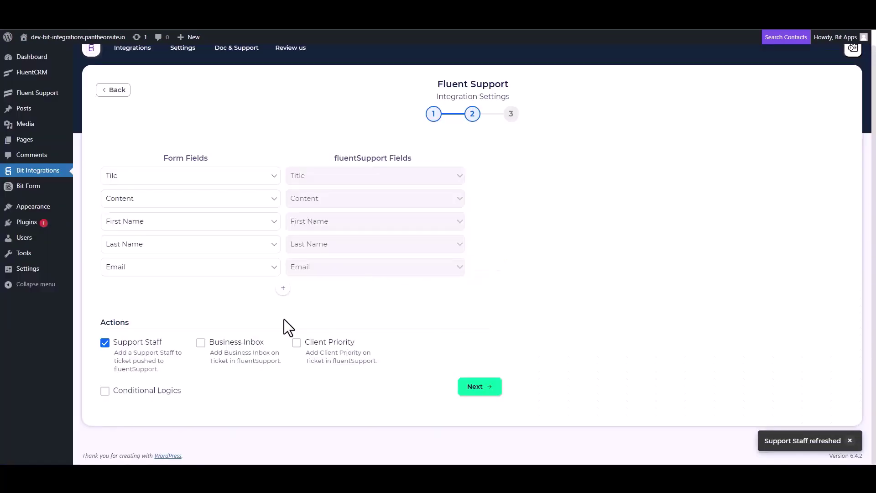
Turn on conditional logic, then finish and save the integration.
click(104, 390)
scroll(194, 314, down, 3)
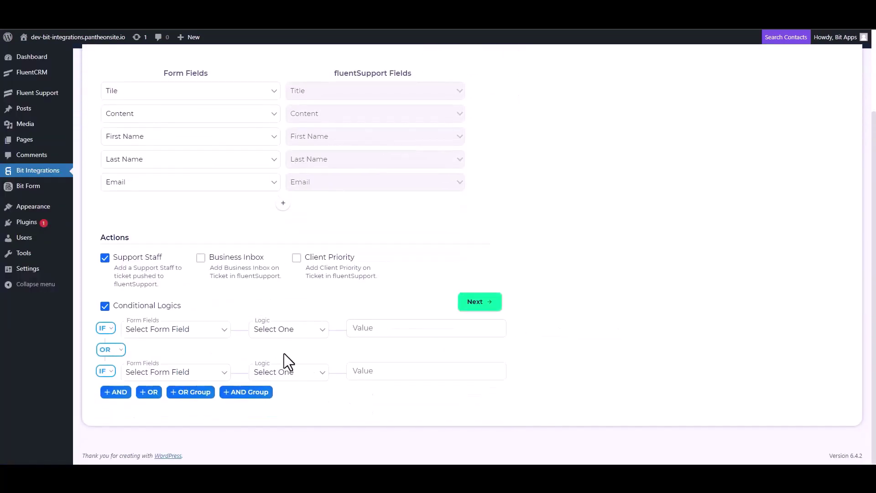
click(475, 389)
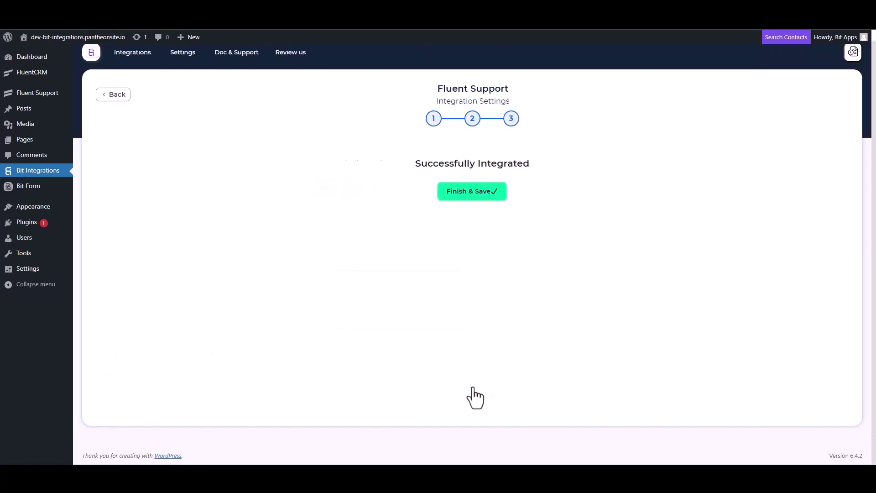
click(472, 190)
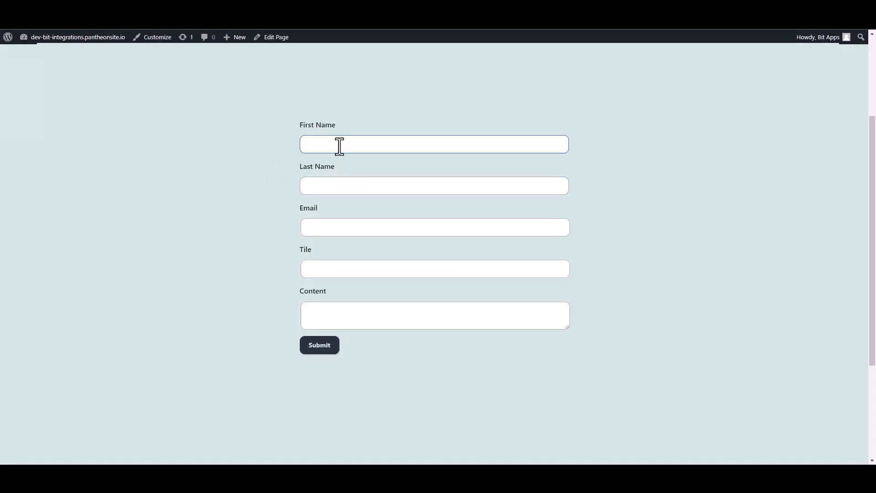
Submit the front-end form with name, email, title and a Bit Integrations welcome message.
click(340, 144)
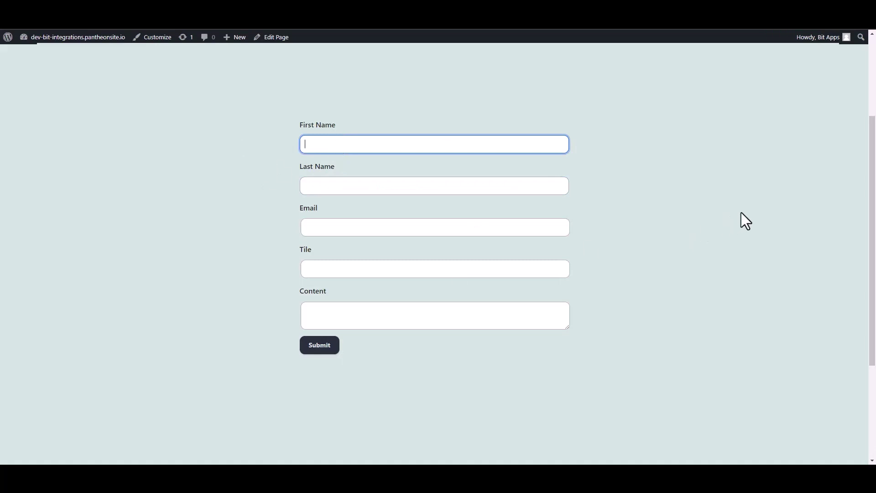
text(Bit)
click(528, 193)
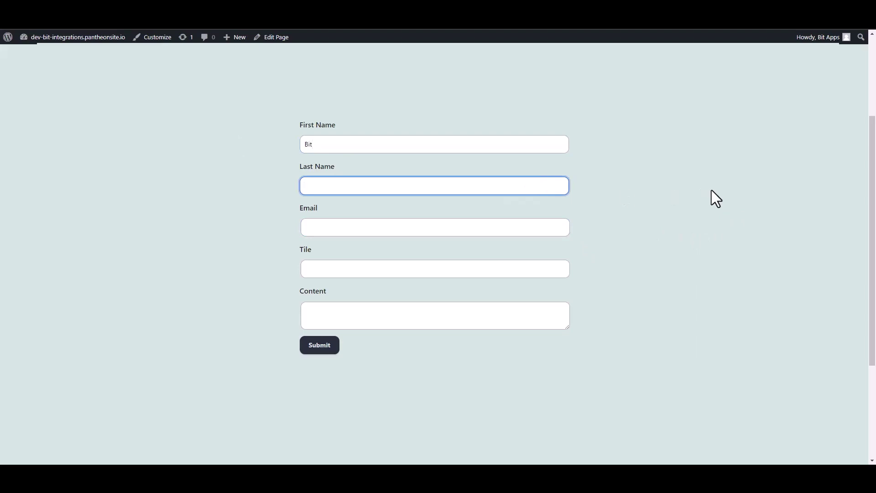
text(Integrati)
text(ons)
click(566, 227)
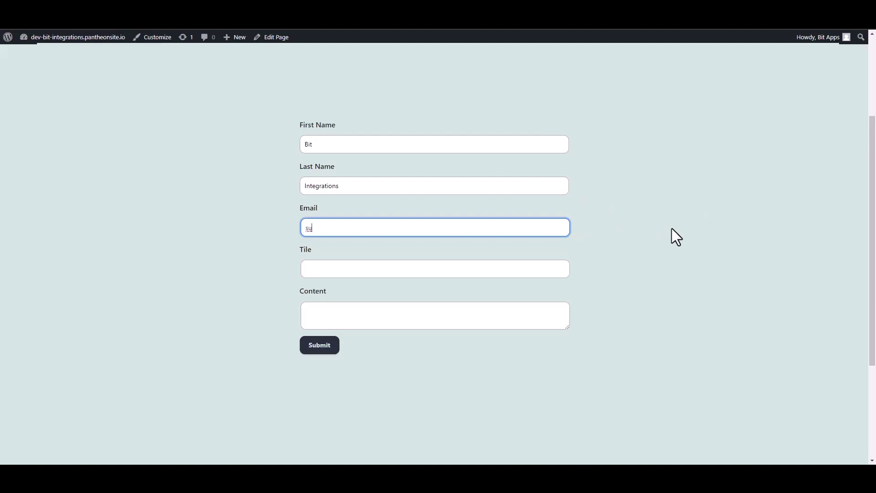
click(565, 269)
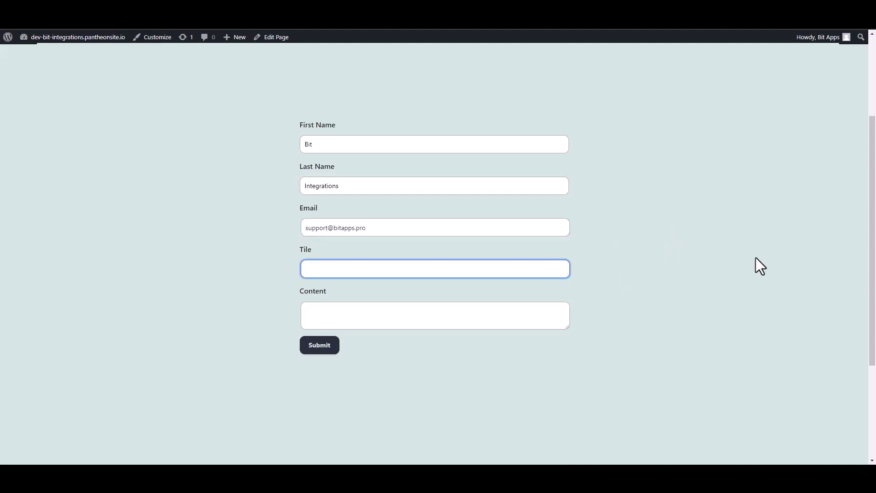
text(Bit)
text( A)
text(ntegrati)
text(ons)
click(546, 315)
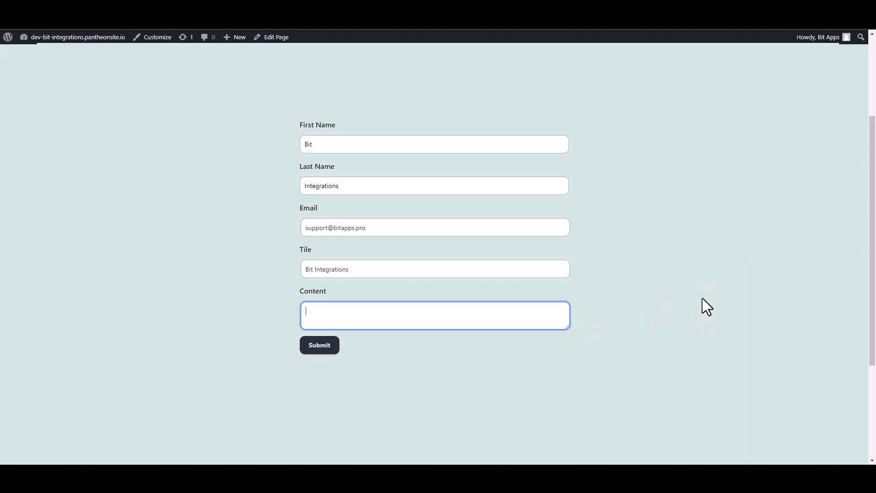
text(Welcome to the Bit)
text( Integrations Plu)
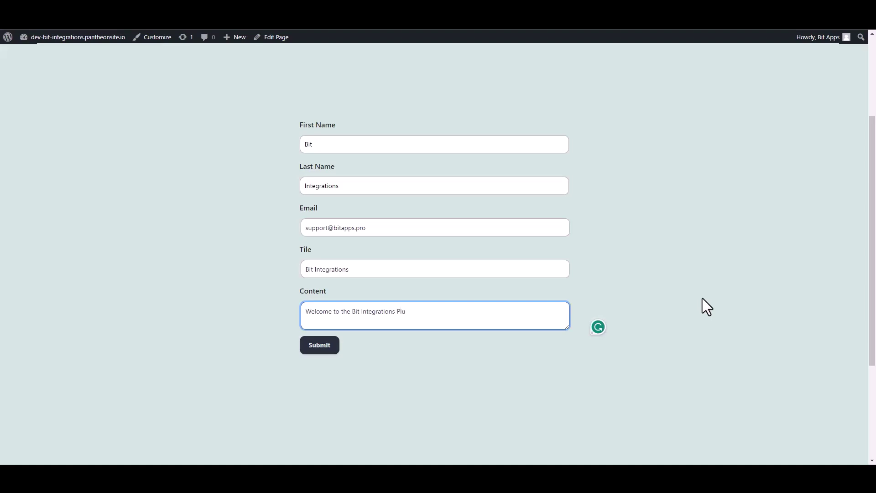
text(gin)
click(322, 344)
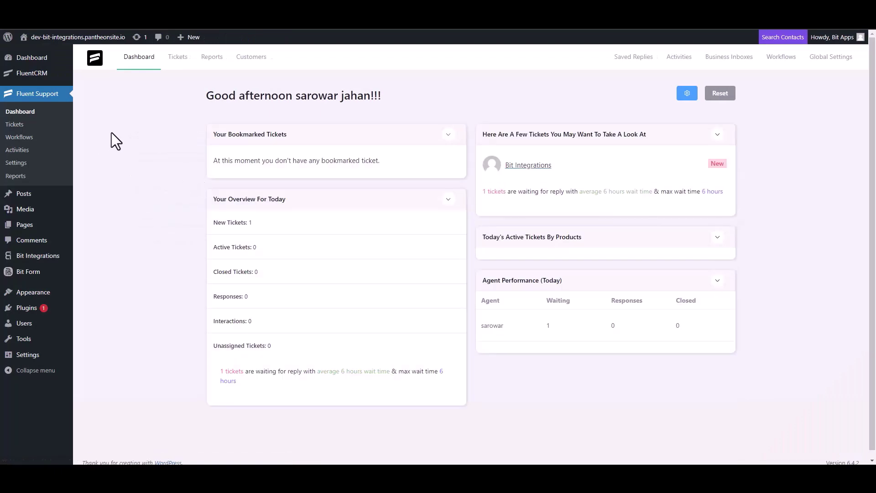
Open the Bit Integrations ticket from Fluent Support's Tickets list.
click(15, 124)
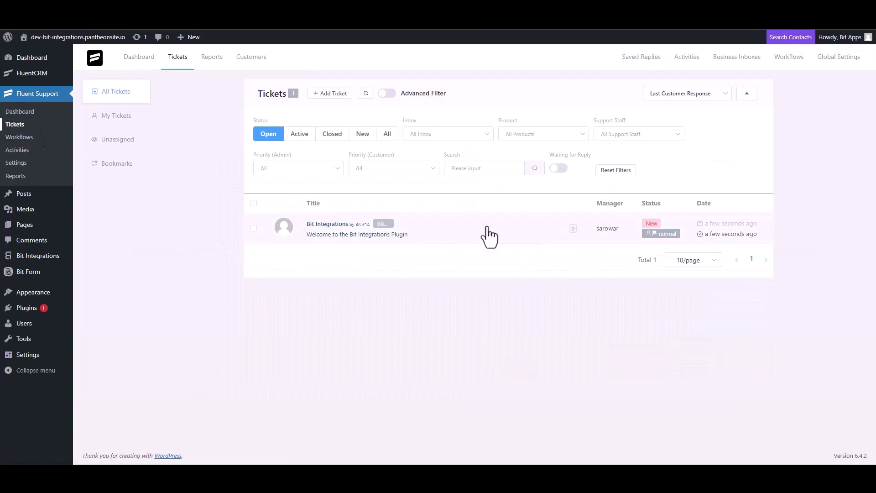
click(335, 234)
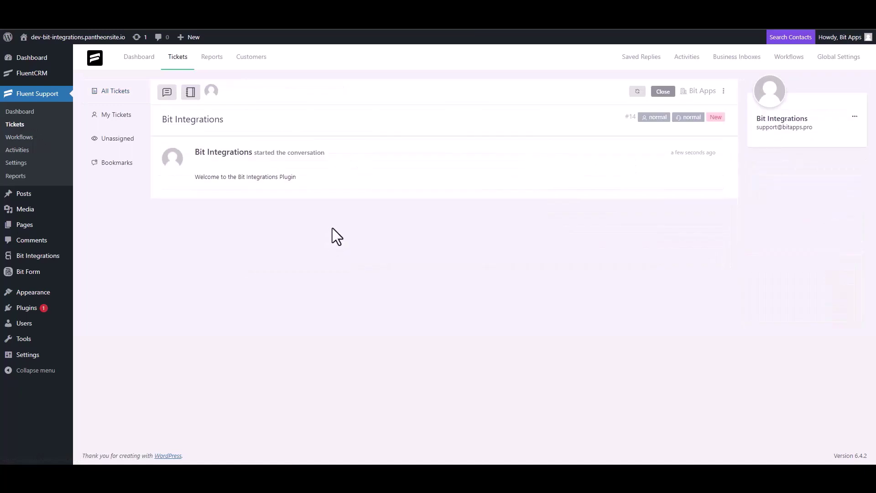